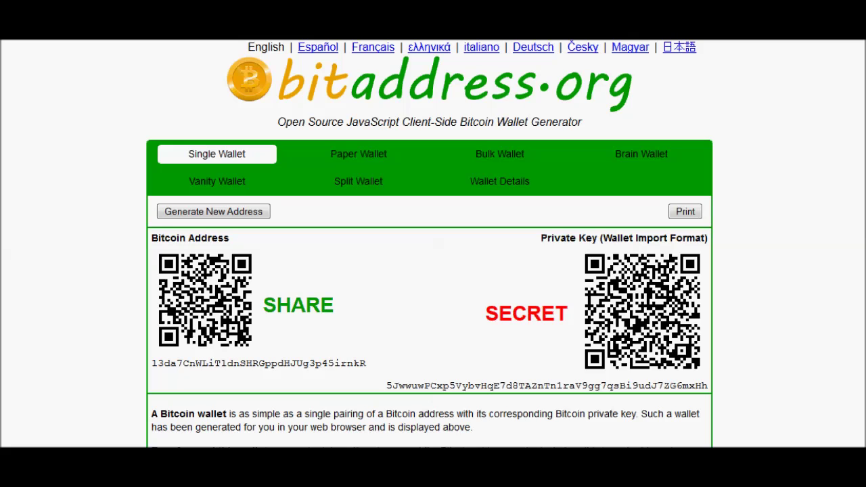
Select the private key string, then view and close the top-secret.png image.
{"action": "double_click", "coordinate": [635, 381]}
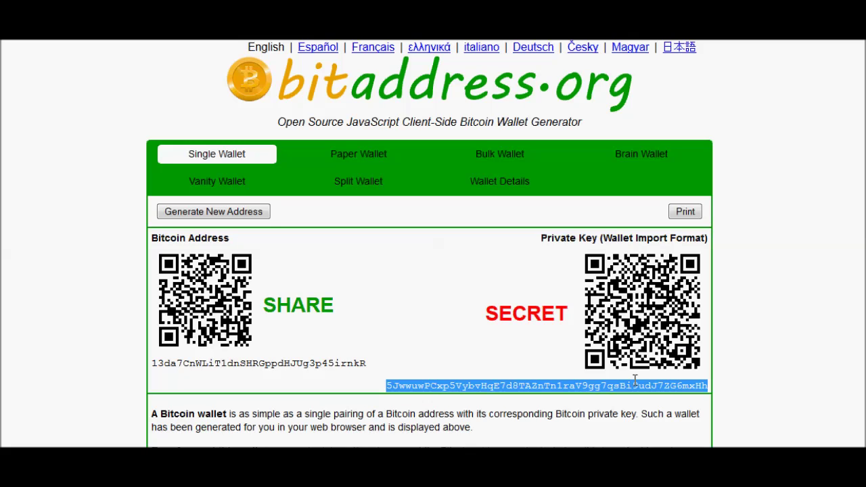
{"action": "left_click", "coordinate": [635, 382]}
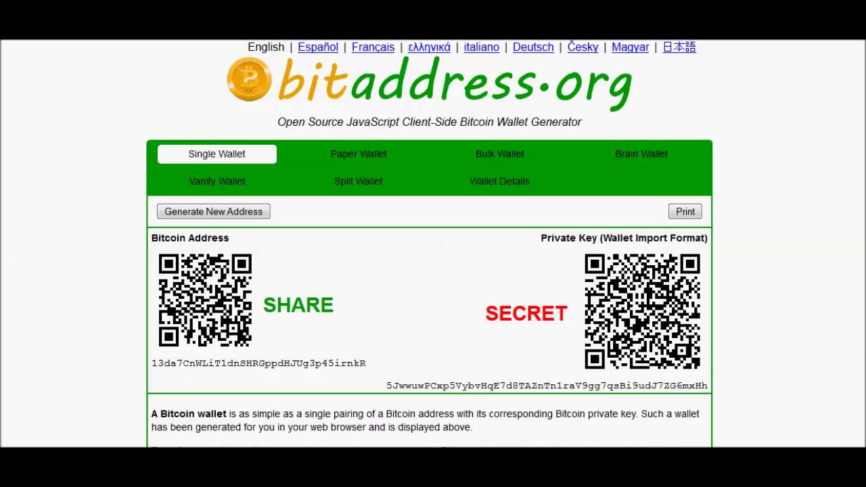
{"action": "mouse_move", "coordinate": [645, 449]}
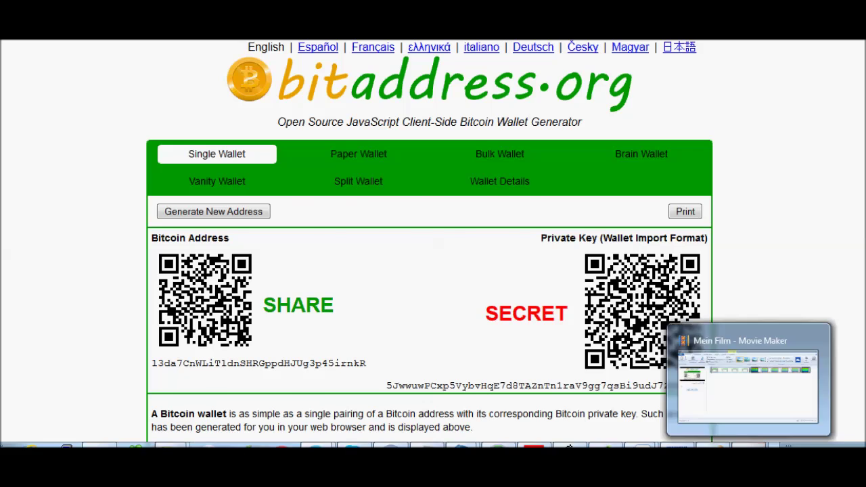
{"action": "left_click", "coordinate": [644, 447]}
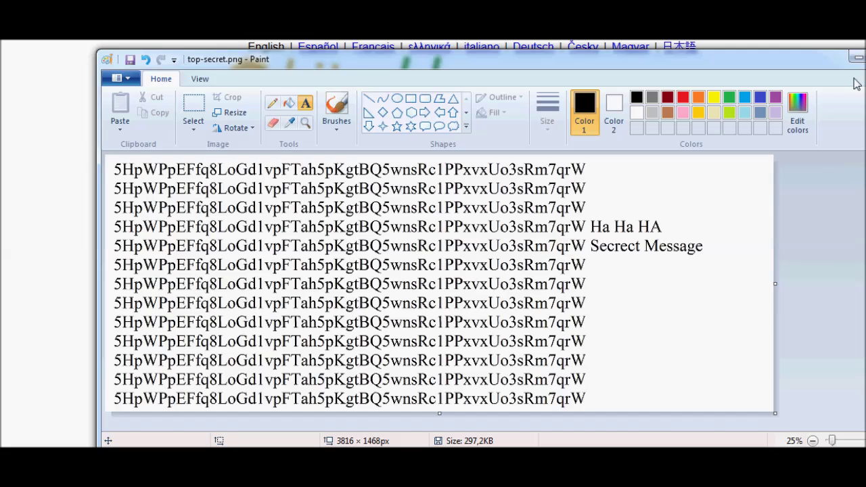
{"action": "left_click", "coordinate": [857, 58]}
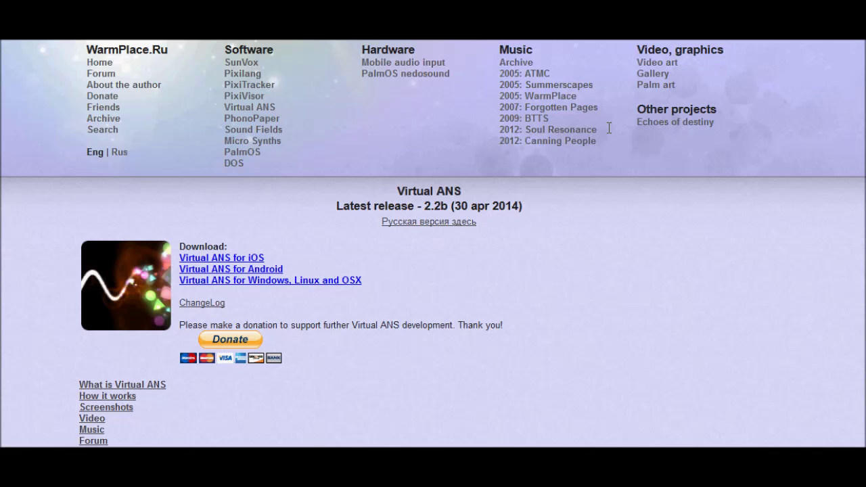
Highlight the Virtual ANS title on the WarmPlace.ru page, then switch to Virtual ANS.
{"action": "left_click_drag", "start_coordinate": [397, 191], "coordinate": [559, 204]}
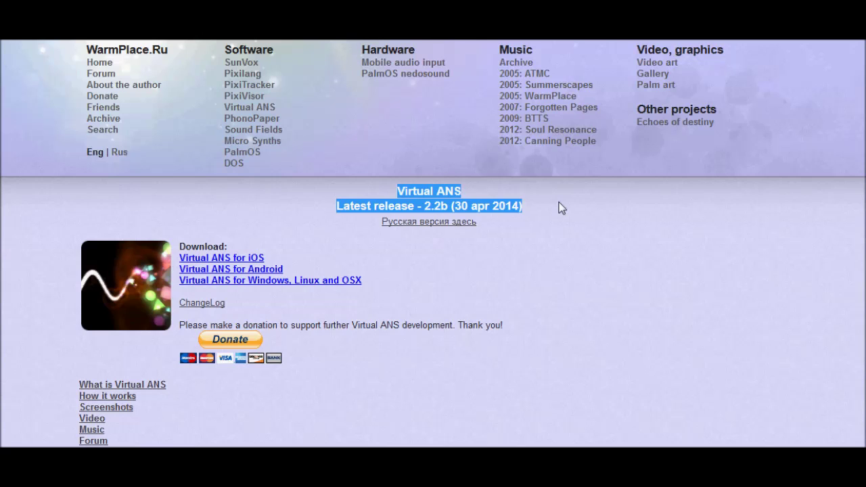
{"action": "left_click", "coordinate": [559, 203]}
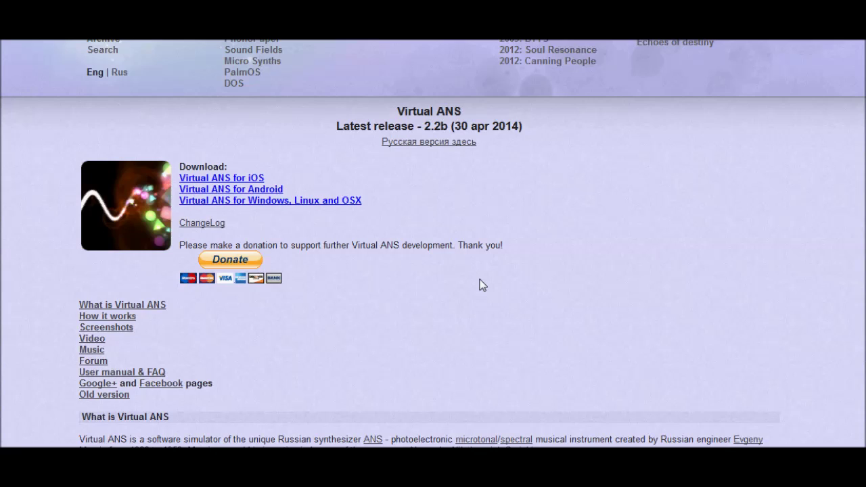
{"action": "mouse_move", "coordinate": [570, 448]}
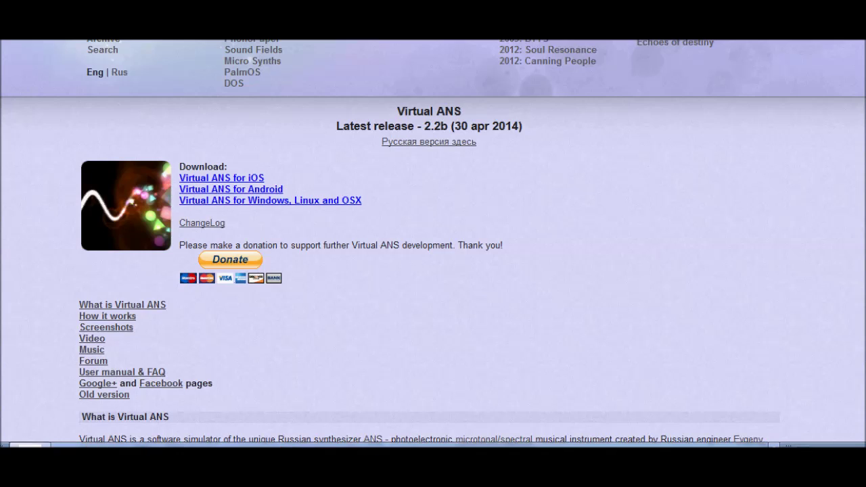
{"action": "key", "text": "alt+Tab"}
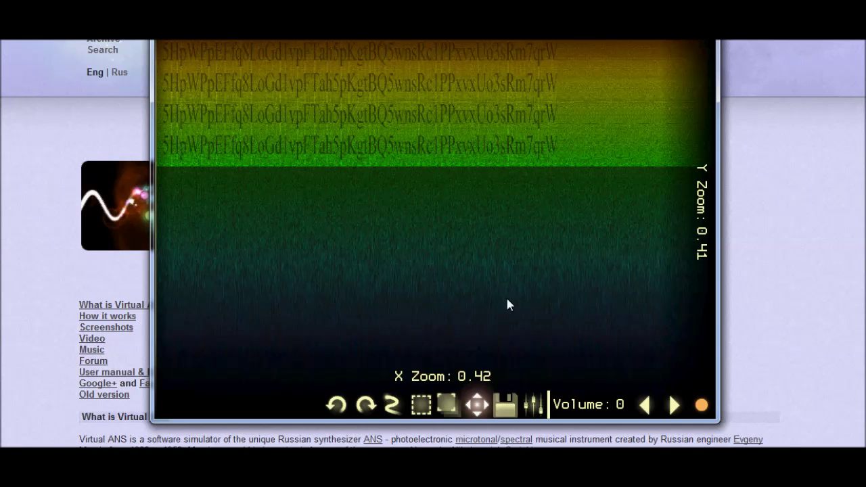
Load top-secret.png from the file list into the spectrogram canvas.
{"action": "left_click", "coordinate": [507, 406]}
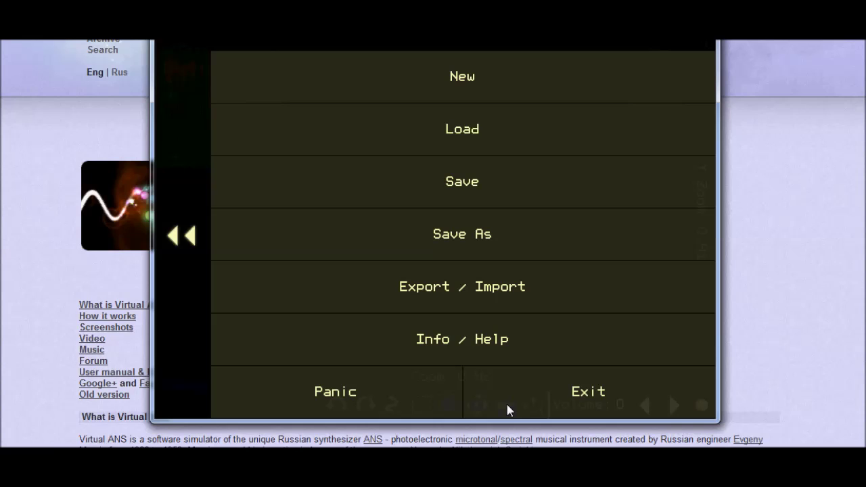
{"action": "left_click", "coordinate": [501, 130]}
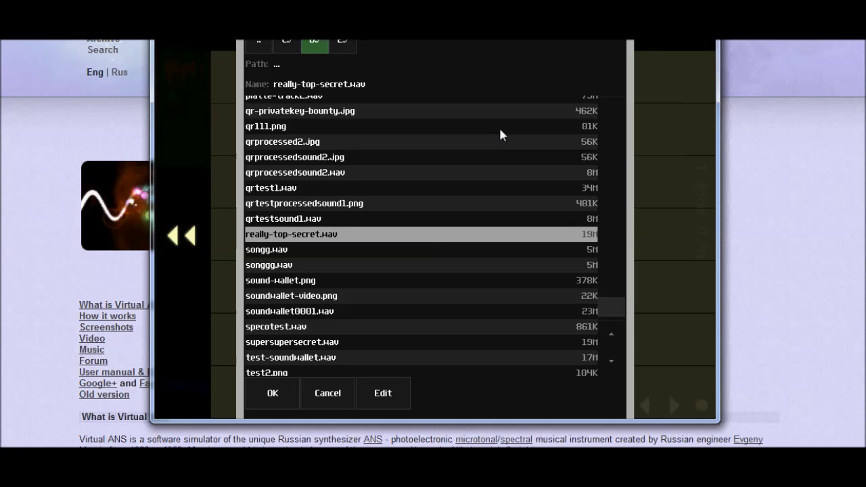
{"action": "scroll", "coordinate": [442, 254], "scroll_direction": "down", "scroll_amount": 4}
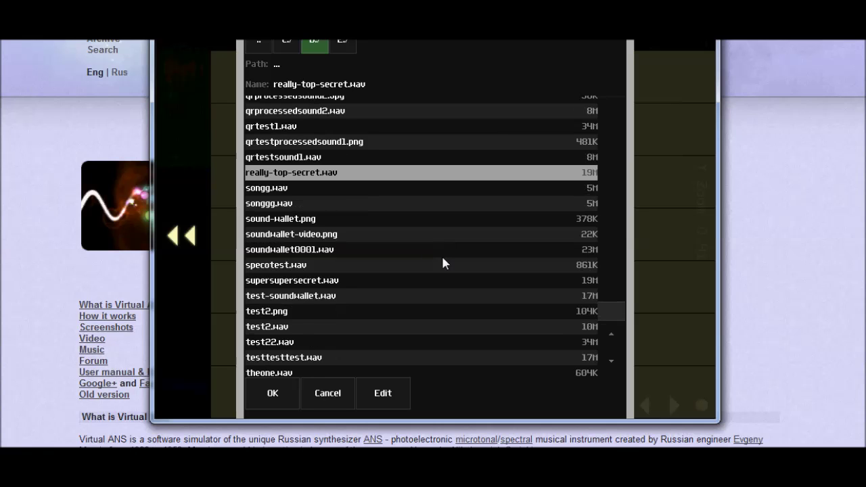
{"action": "scroll", "coordinate": [441, 254], "scroll_direction": "down", "scroll_amount": 1}
{"action": "left_click", "coordinate": [278, 371]}
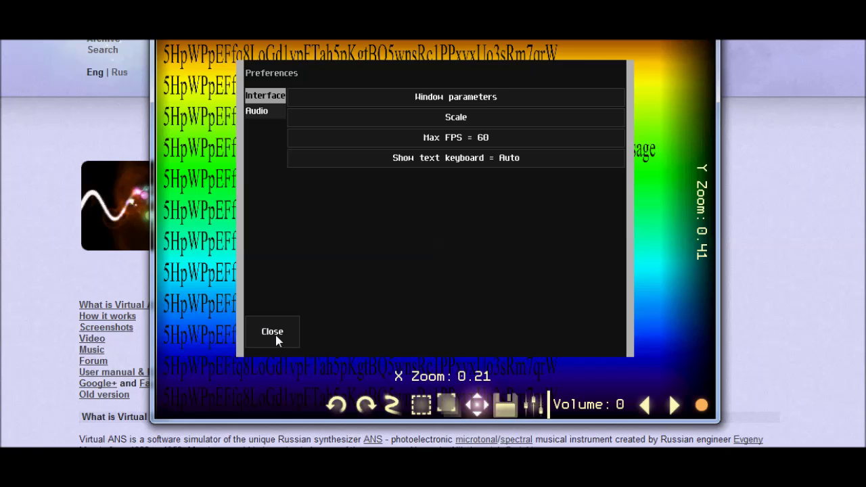
{"action": "left_click", "coordinate": [274, 333]}
Raise Project Lowest Frequency from 16.35Hz to about 1033.85Hz using the arrow and slider.
{"action": "left_click", "coordinate": [533, 409]}
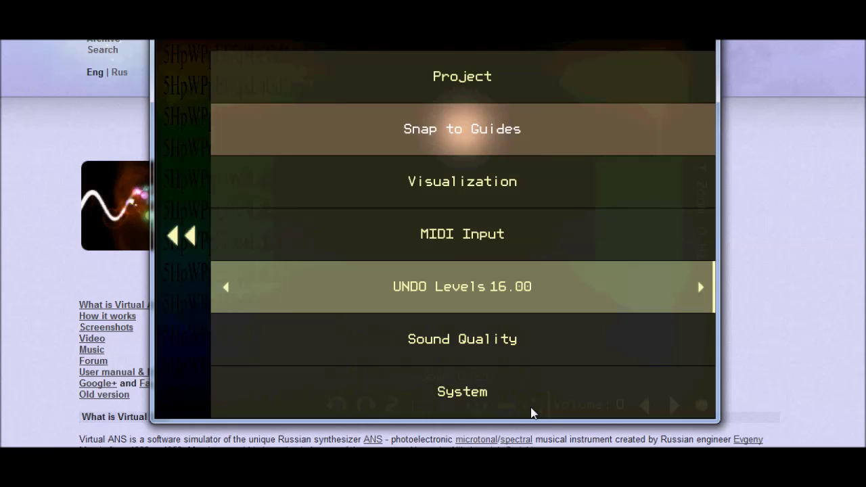
{"action": "left_click", "coordinate": [467, 99]}
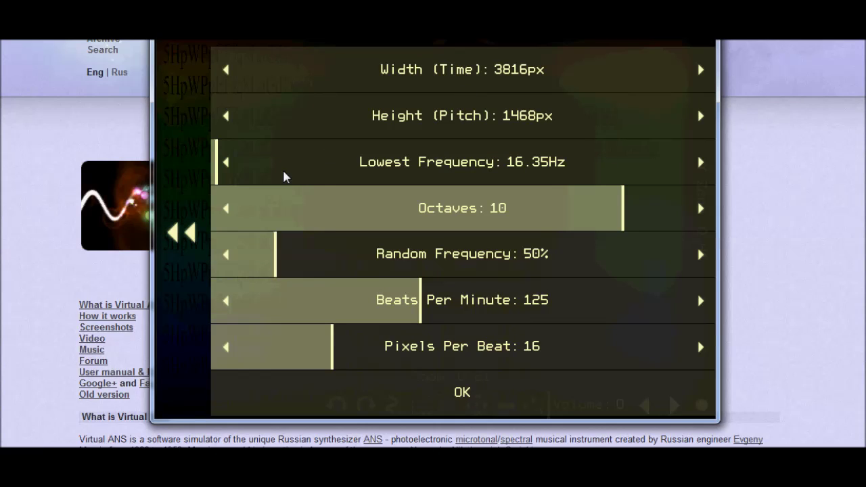
{"action": "left_click", "coordinate": [700, 163]}
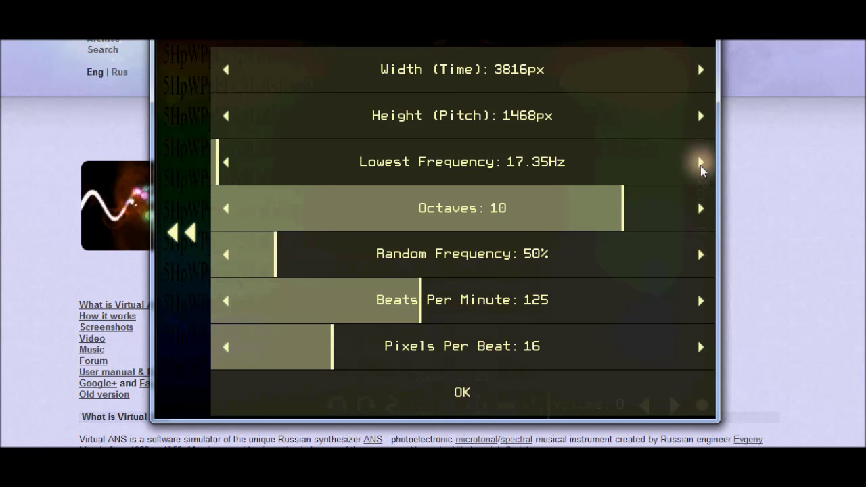
{"action": "left_click_drag", "start_coordinate": [700, 165], "coordinate": [701, 165]}
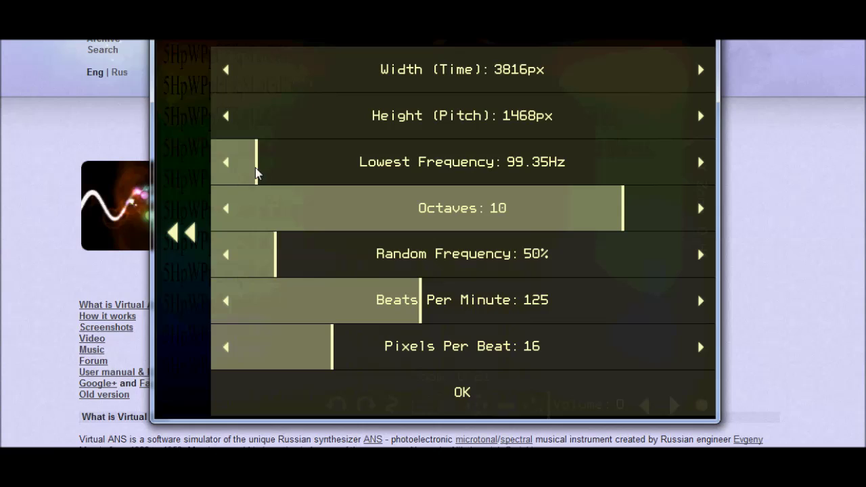
{"action": "mouse_move", "coordinate": [257, 175]}
{"action": "left_mouse_down"}
{"action": "mouse_move", "coordinate": [710, 165]}
{"action": "mouse_move", "coordinate": [704, 176]}
{"action": "mouse_move", "coordinate": [719, 183]}
{"action": "mouse_move", "coordinate": [706, 242]}
{"action": "mouse_move", "coordinate": [569, 346]}
{"action": "mouse_move", "coordinate": [700, 161]}
{"action": "left_mouse_up"}
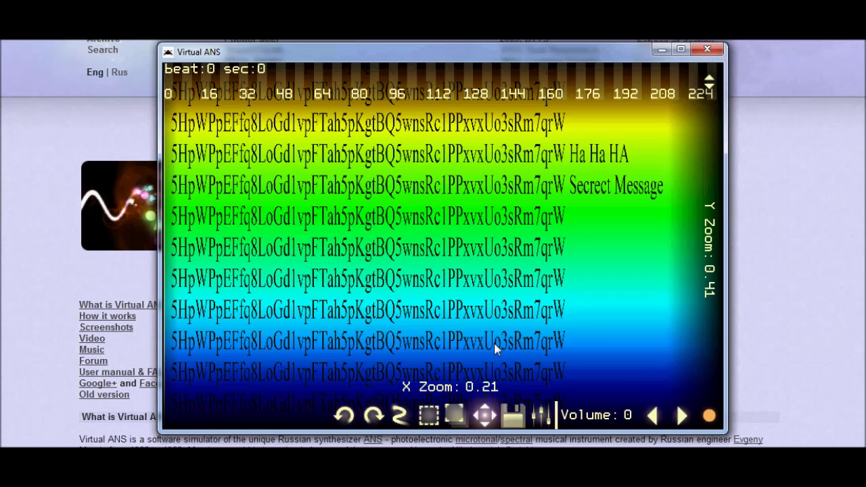
Export the project as WAV to supersupersecret.wav, overwriting the existing file.
{"action": "left_click", "coordinate": [515, 417]}
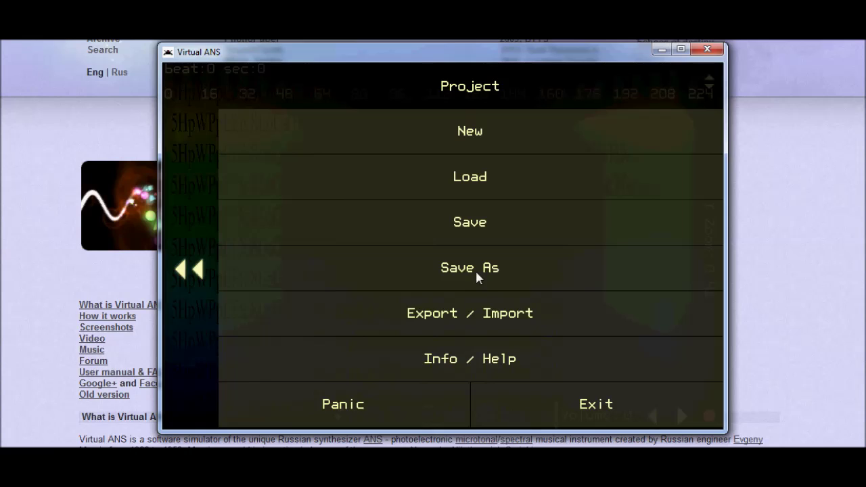
{"action": "left_click", "coordinate": [477, 310]}
{"action": "left_click", "coordinate": [484, 191]}
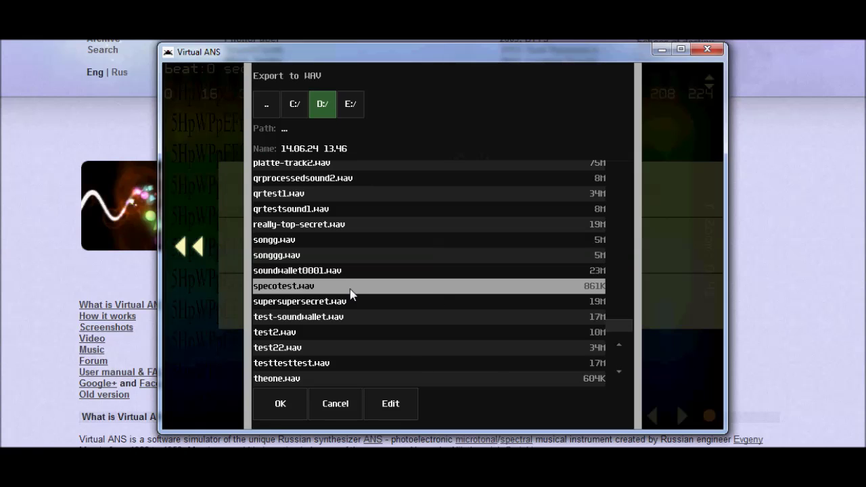
{"action": "left_click", "coordinate": [337, 308]}
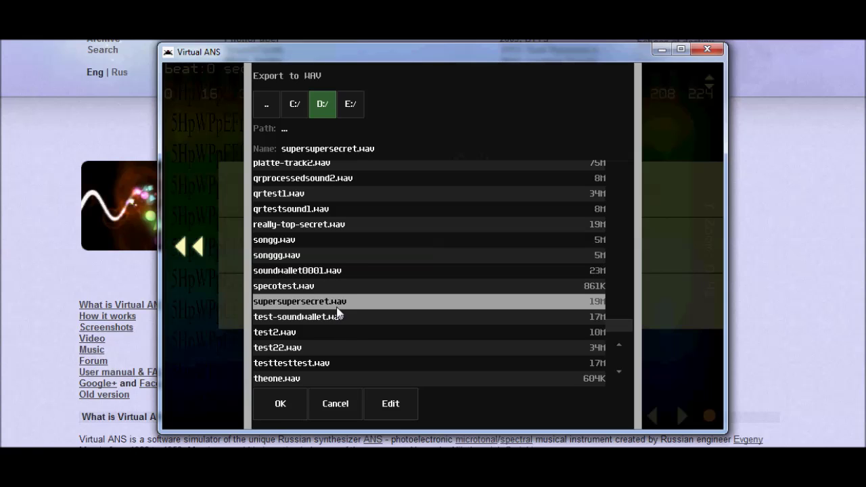
{"action": "left_click", "coordinate": [292, 406]}
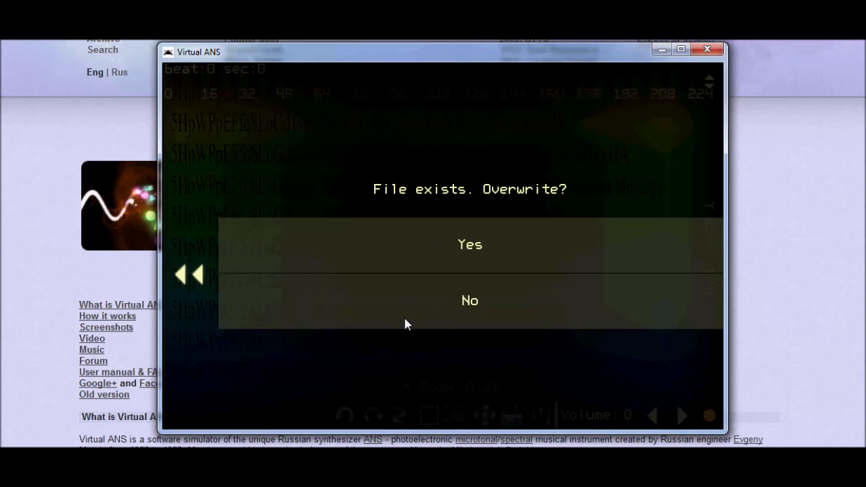
{"action": "left_click", "coordinate": [427, 258]}
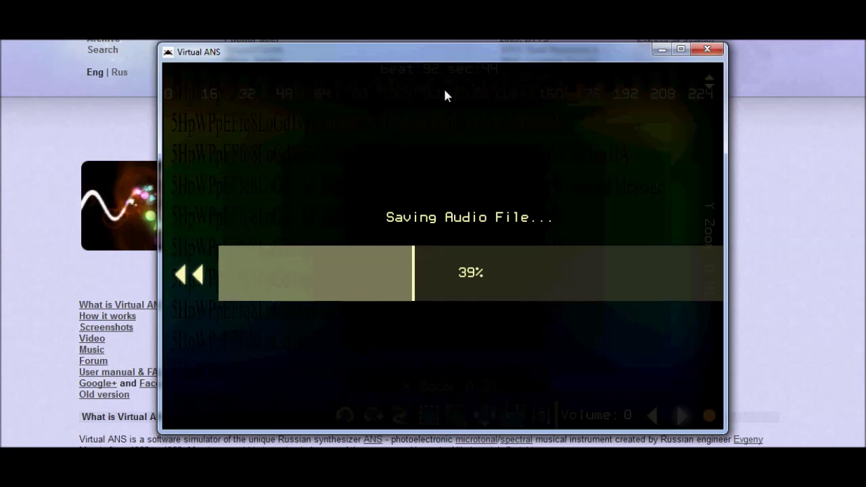
{"action": "left_click_drag", "start_coordinate": [420, 52], "coordinate": [516, 61]}
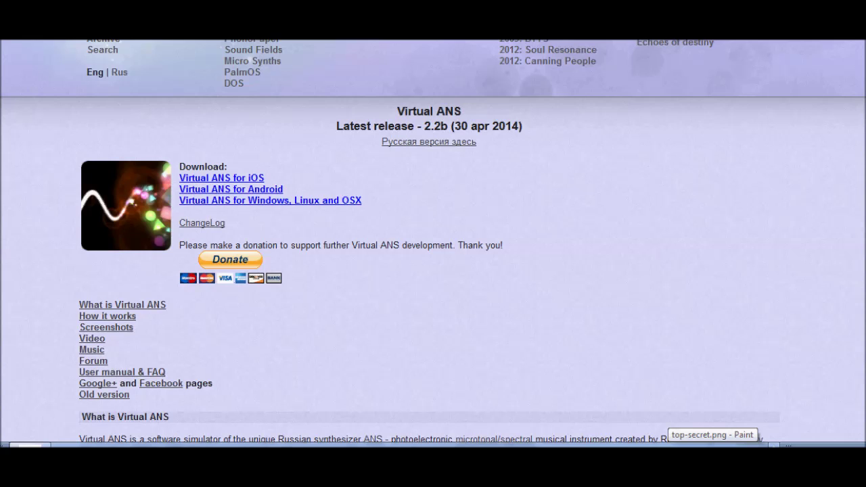
Bring the Virtual ANS window back in front once the export finishes.
{"action": "key", "text": "alt+Tab"}
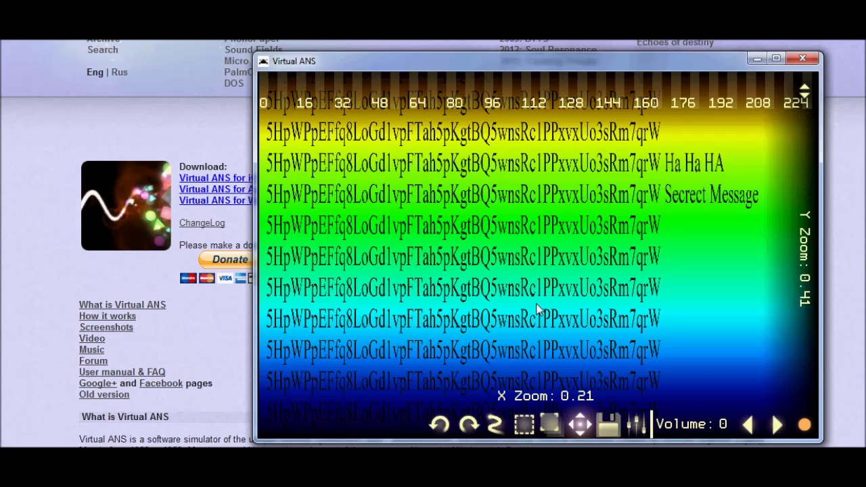
Reopen the file browser and pick really-top-secret.wav to load.
{"action": "left_click", "coordinate": [605, 424]}
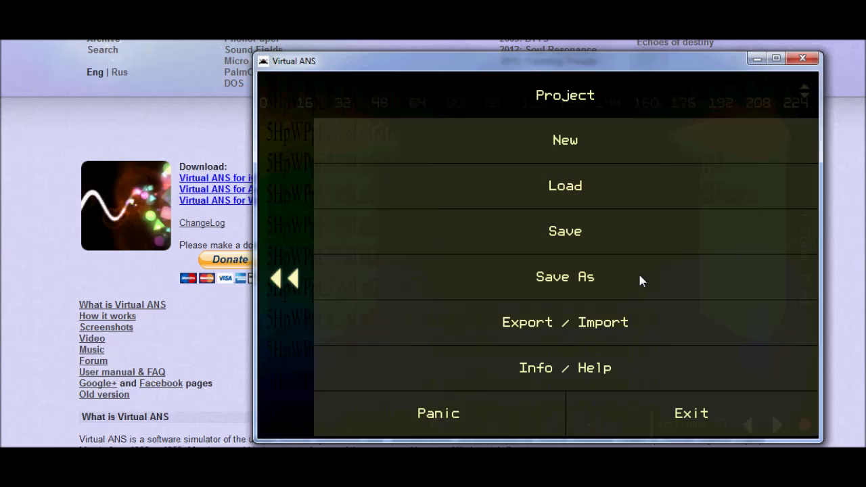
{"action": "left_click", "coordinate": [577, 187]}
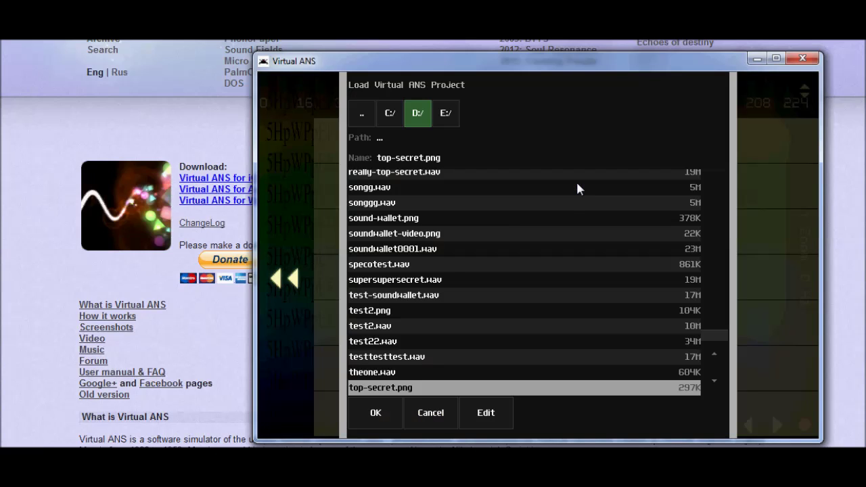
{"action": "left_click", "coordinate": [440, 282]}
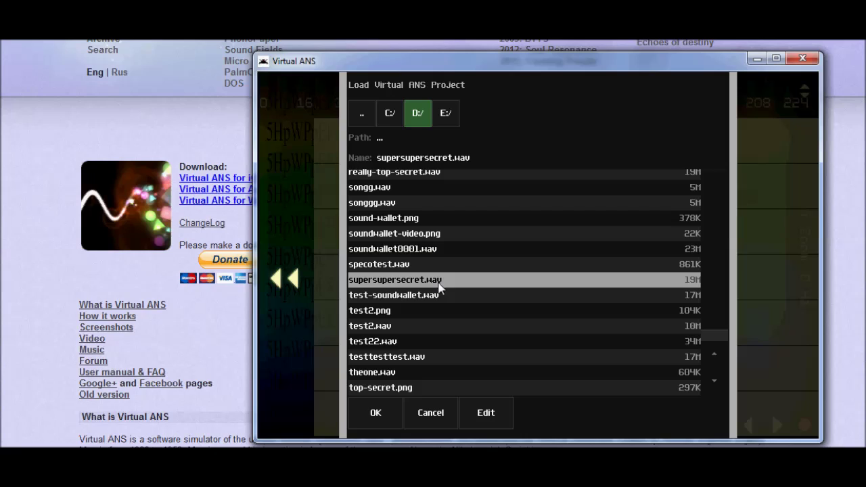
{"action": "left_click", "coordinate": [375, 417]}
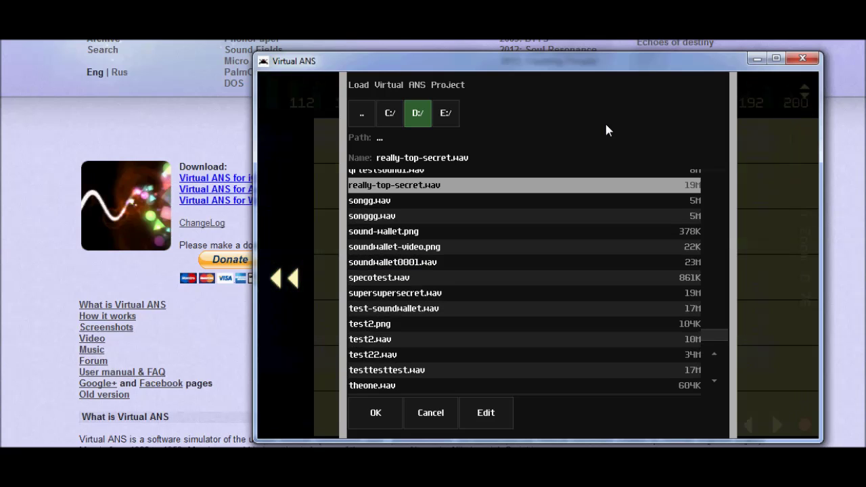
{"action": "left_click", "coordinate": [432, 414]}
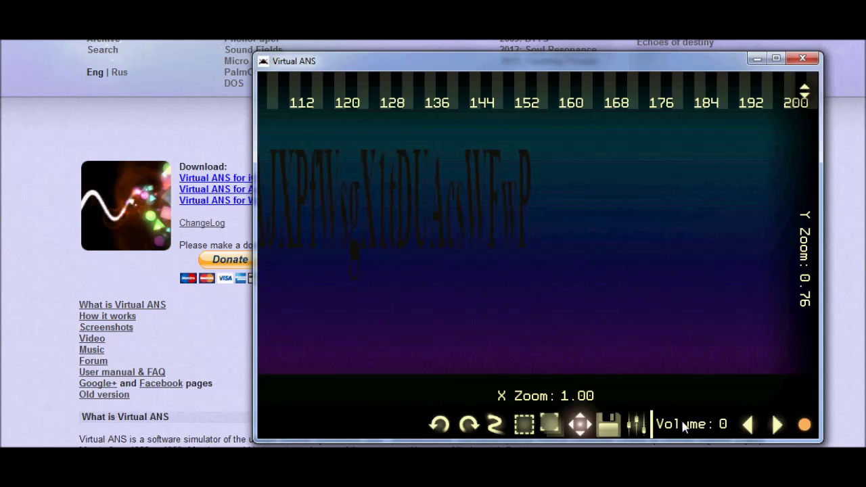
{"action": "left_click", "coordinate": [616, 436]}
{"action": "left_click", "coordinate": [589, 191]}
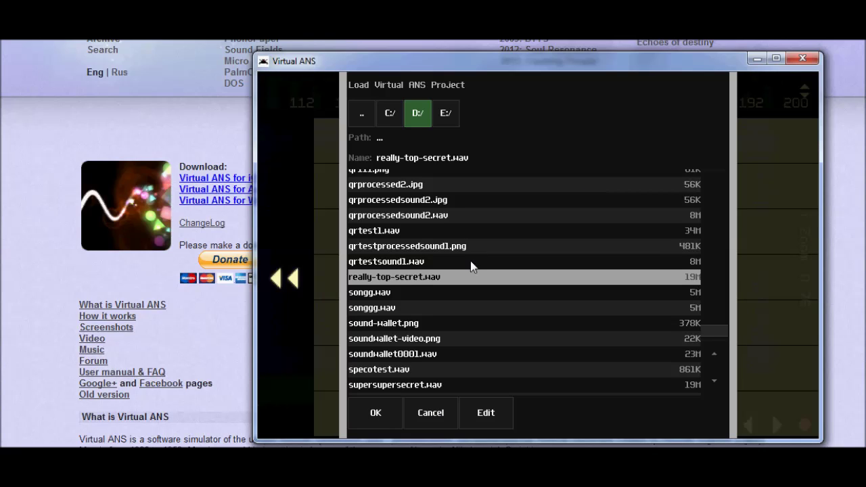
{"action": "left_click", "coordinate": [376, 413]}
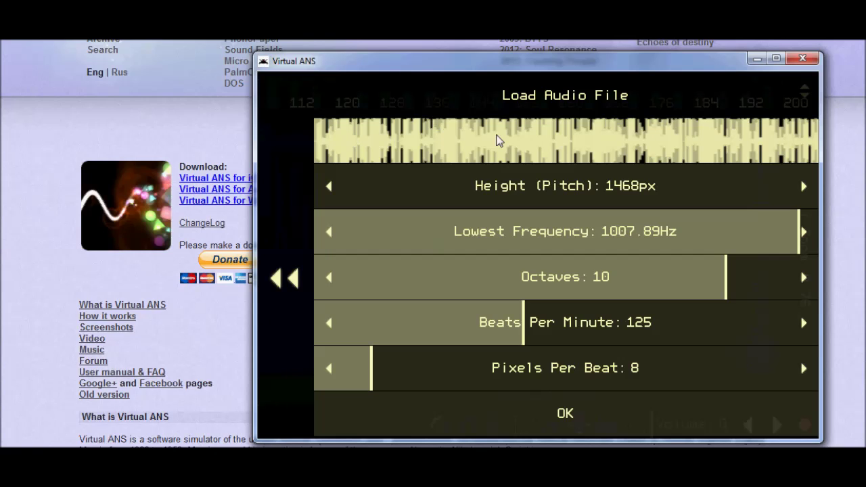
Accept the import settings for really-top-secret.wav and select the pan tool.
{"action": "left_click", "coordinate": [579, 415]}
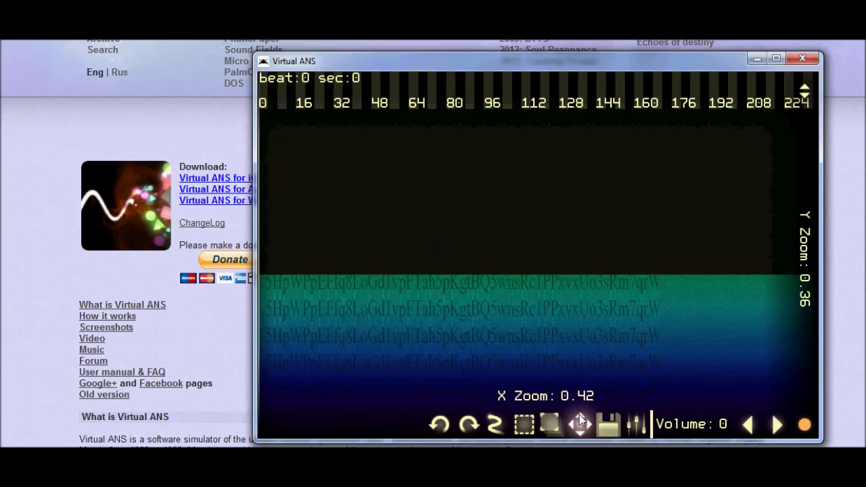
{"action": "left_click", "coordinate": [581, 421]}
Zoom into the spectrogram and pan along the enlarged key text rows.
{"action": "left_click_drag", "start_coordinate": [605, 325], "coordinate": [469, 220]}
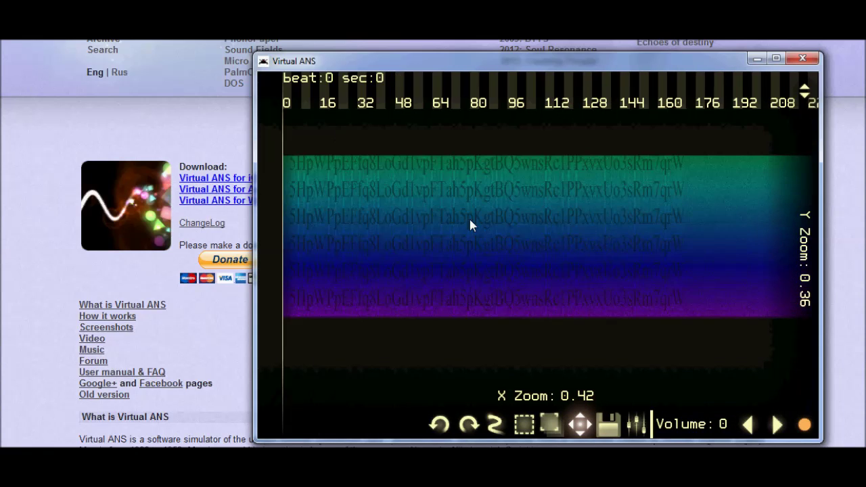
{"action": "scroll", "coordinate": [469, 220], "scroll_direction": "up", "scroll_amount": 1}
{"action": "scroll", "coordinate": [455, 230], "scroll_direction": "up", "scroll_amount": 10}
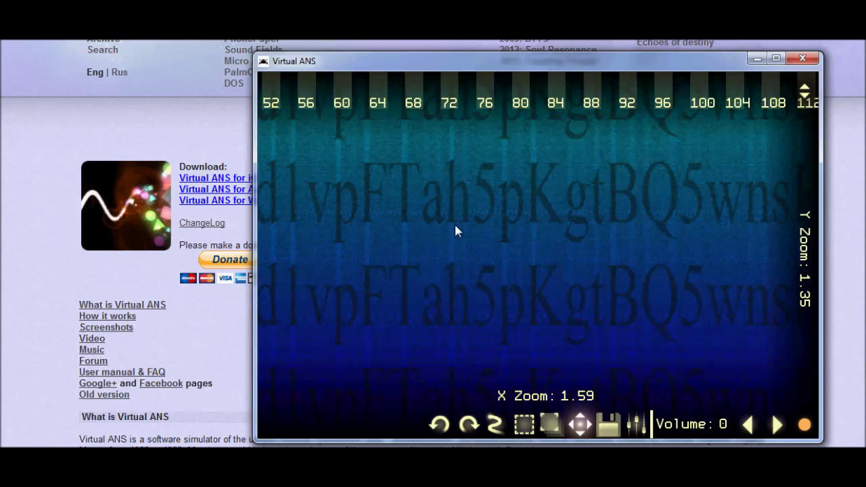
{"action": "left_click_drag", "start_coordinate": [456, 231], "coordinate": [695, 287]}
{"action": "left_click_drag", "start_coordinate": [445, 304], "coordinate": [377, 298]}
{"action": "scroll", "coordinate": [648, 306], "scroll_direction": "down", "scroll_amount": 3}
Pan back until the private key's first characters sit legibly in view.
{"action": "left_click_drag", "start_coordinate": [507, 282], "coordinate": [325, 259]}
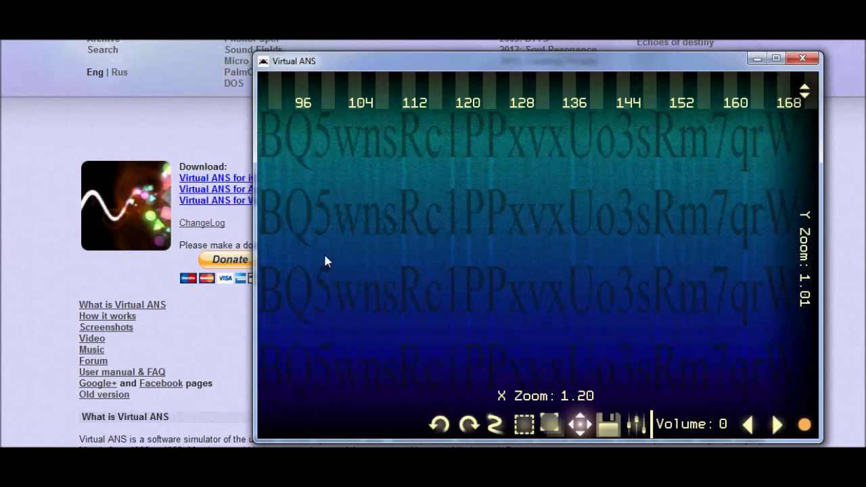
{"action": "left_click_drag", "start_coordinate": [592, 275], "coordinate": [837, 274]}
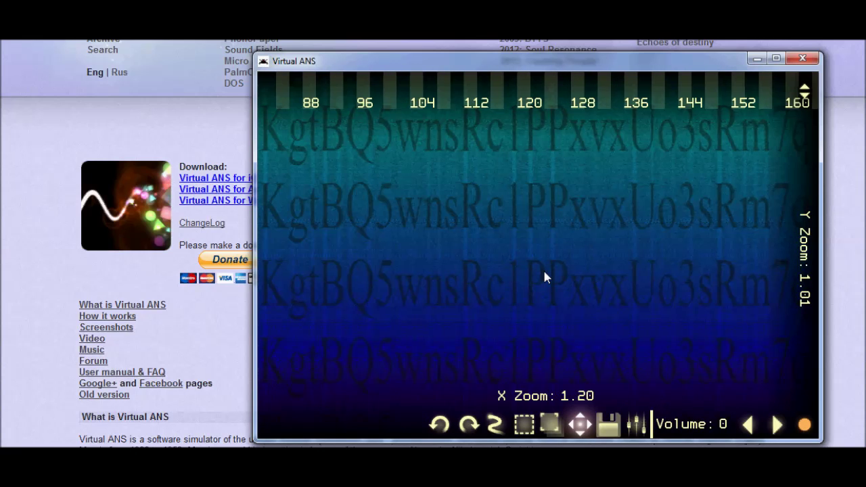
{"action": "left_click_drag", "start_coordinate": [543, 277], "coordinate": [765, 268]}
{"action": "left_click_drag", "start_coordinate": [376, 279], "coordinate": [616, 264]}
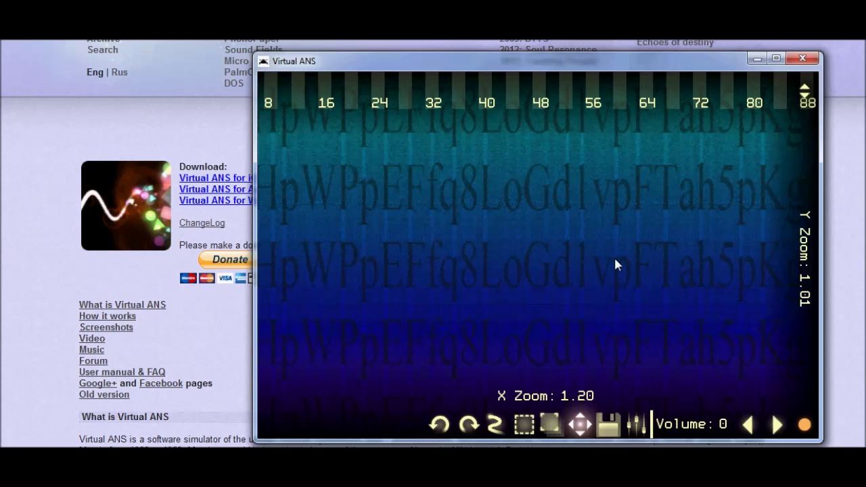
{"action": "left_click_drag", "start_coordinate": [398, 265], "coordinate": [529, 285]}
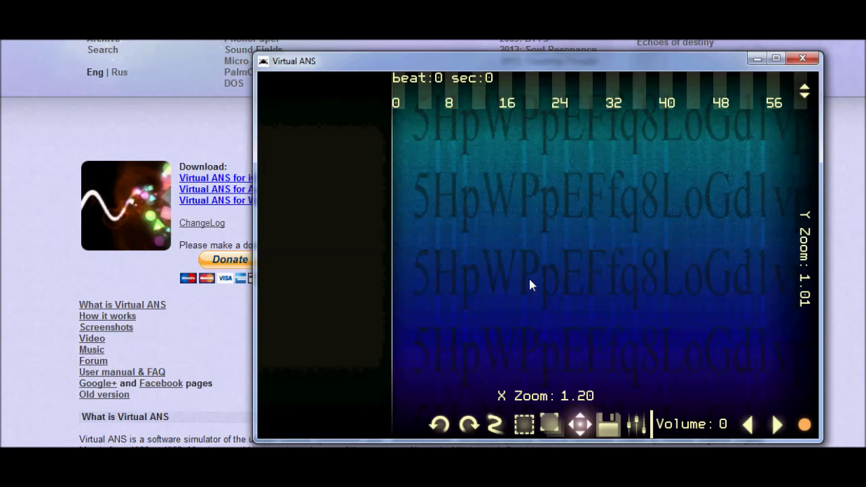
{"action": "scroll", "coordinate": [530, 284], "scroll_direction": "up", "scroll_amount": 3}
{"action": "scroll", "coordinate": [530, 285], "scroll_direction": "down", "scroll_amount": 4}
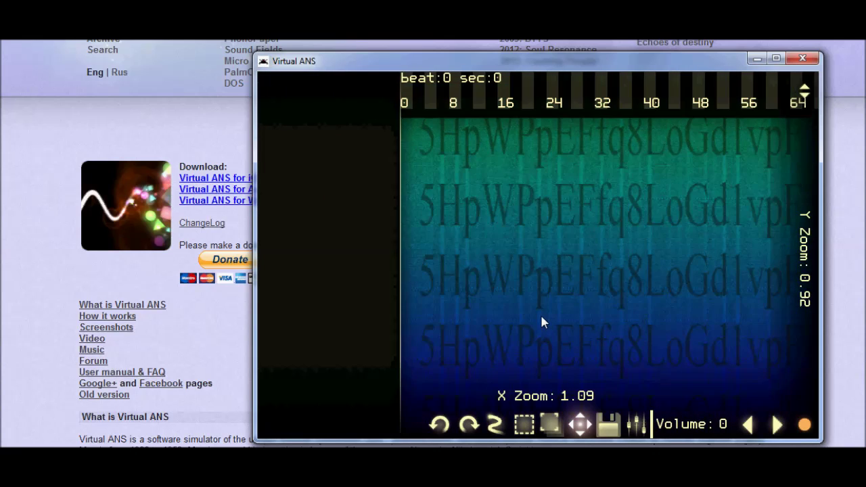
{"action": "left_click_drag", "start_coordinate": [542, 317], "coordinate": [371, 286]}
{"action": "scroll", "coordinate": [371, 285], "scroll_direction": "up", "scroll_amount": 2}
{"action": "scroll", "coordinate": [438, 285], "scroll_direction": "down", "scroll_amount": 3}
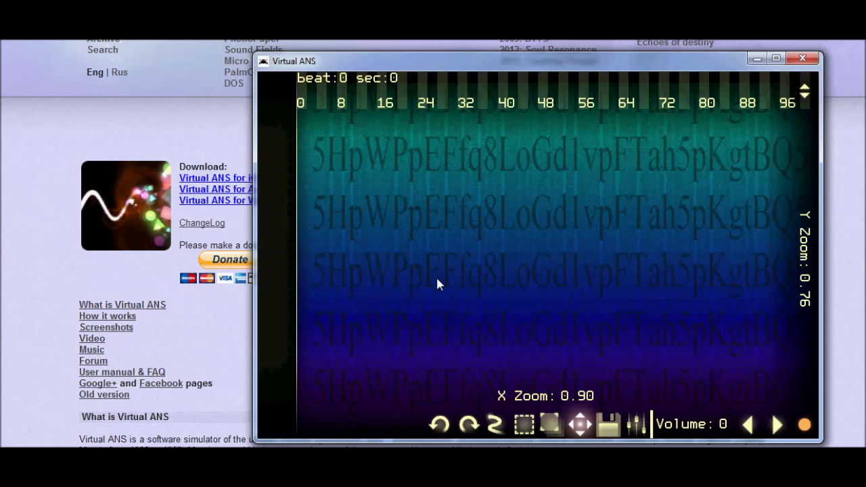
{"action": "left_click_drag", "start_coordinate": [437, 284], "coordinate": [441, 257]}
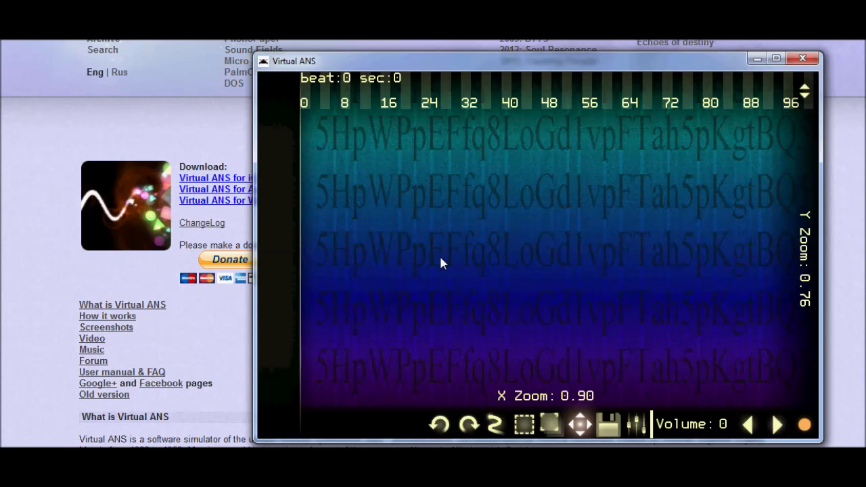